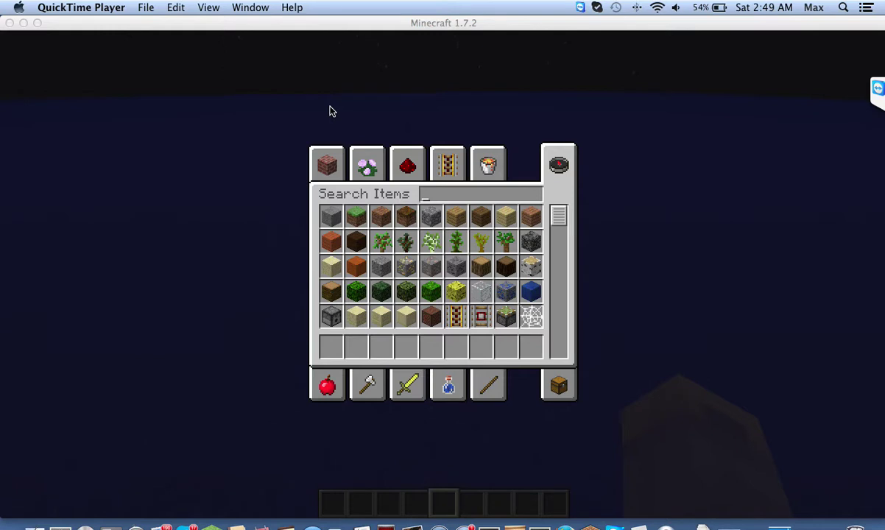
click(193, 262)
key(Escape)
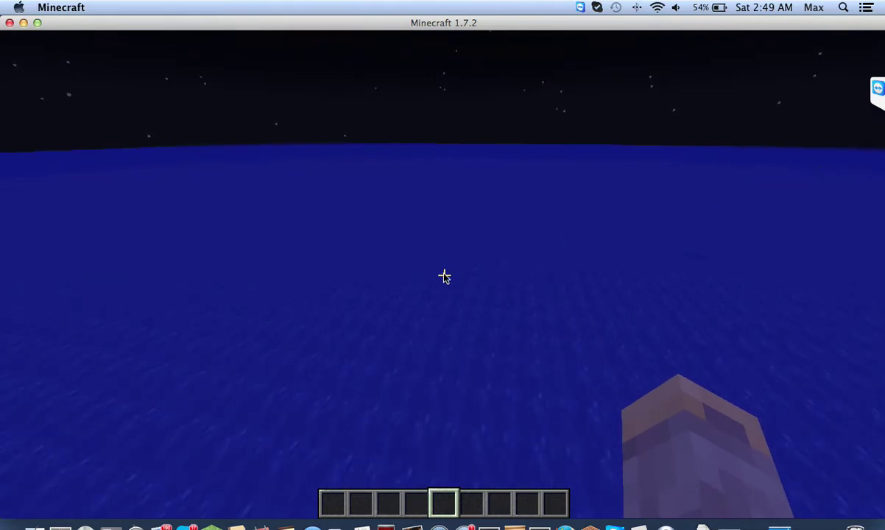
key(t)
key(Escape)
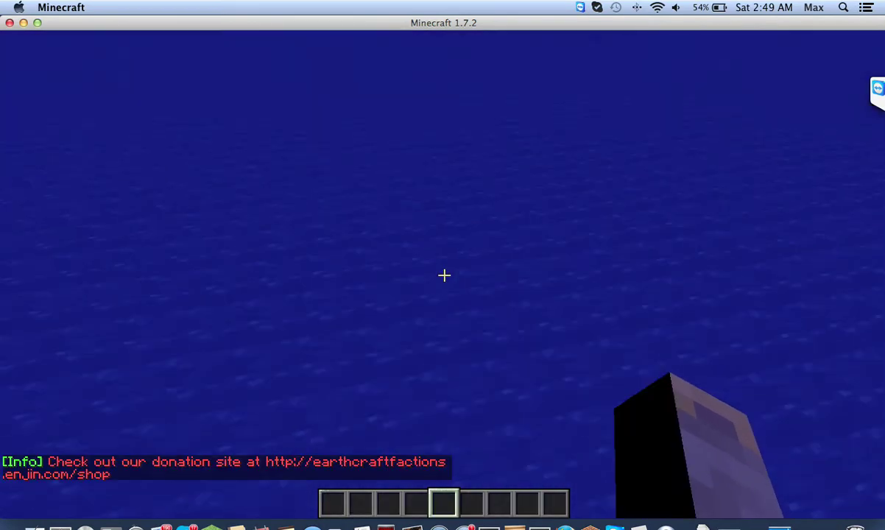
key(e)
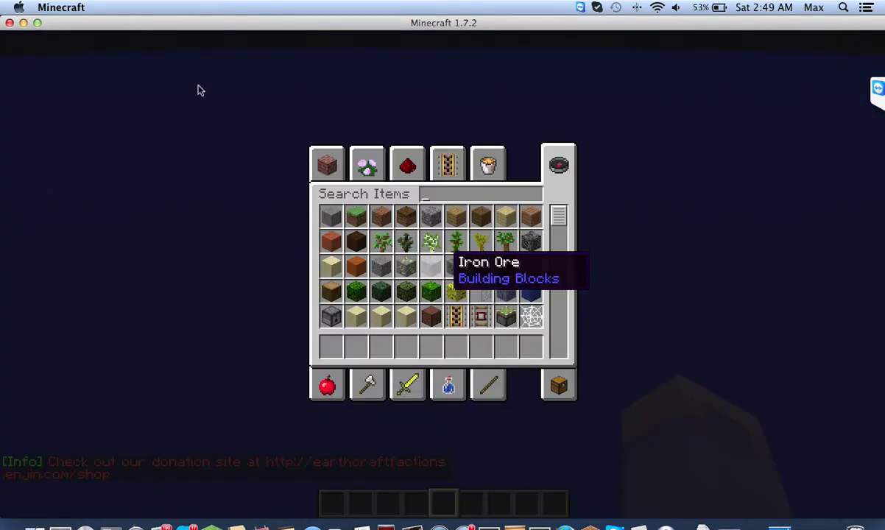
Step: Minimize the Minecraft window and move the Skype window lower on the desktop
click(23, 23)
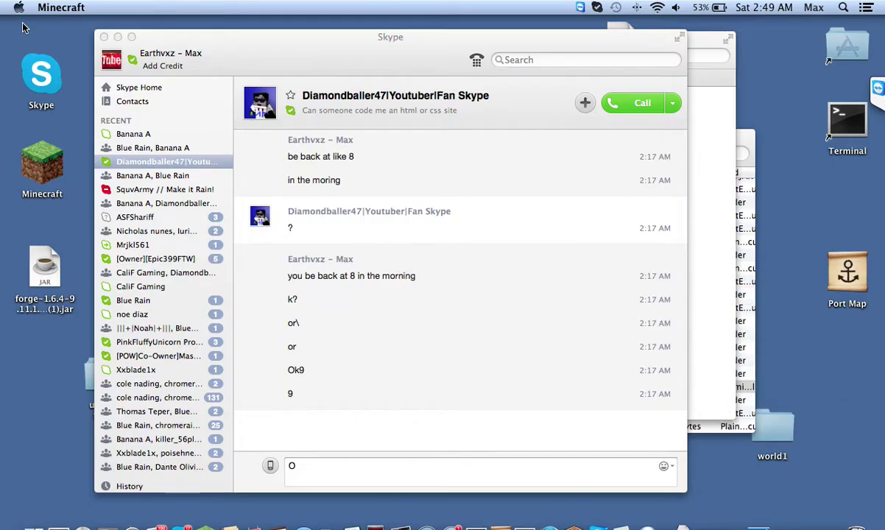
click(274, 65)
drag(274, 64, 341, 127)
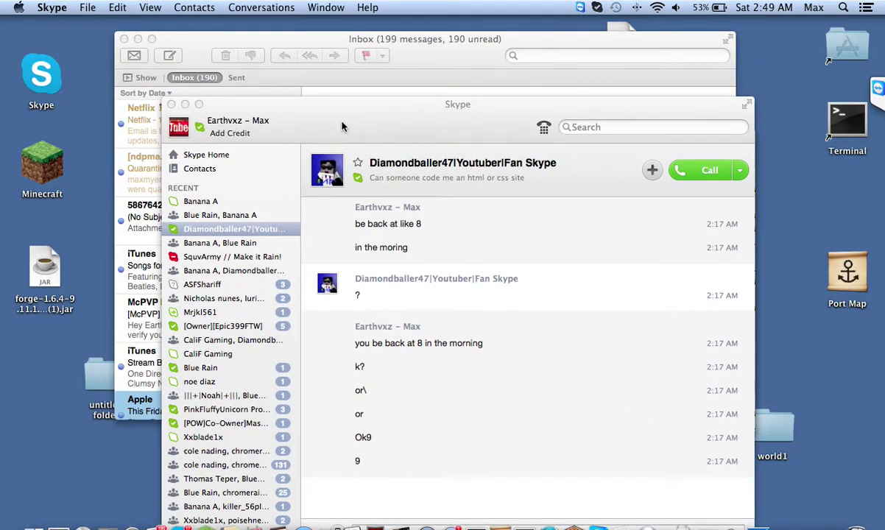
click(119, 521)
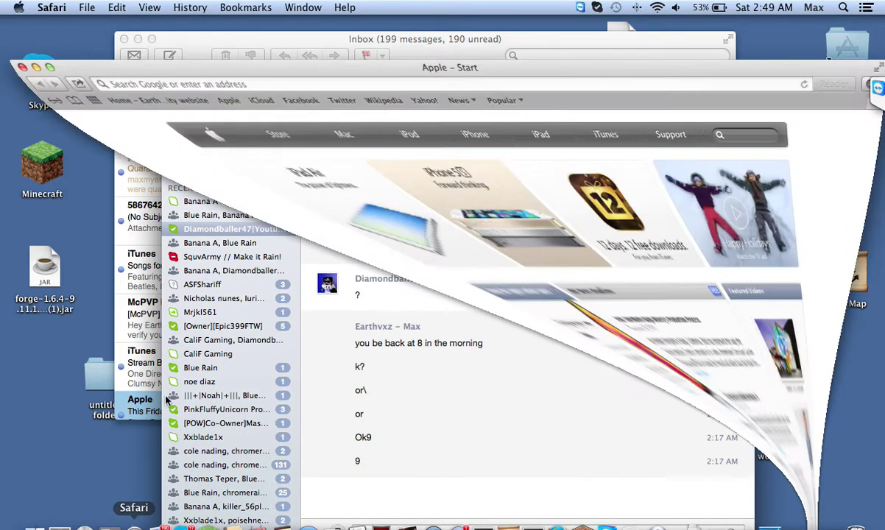
drag(356, 35, 360, 107)
click(349, 122)
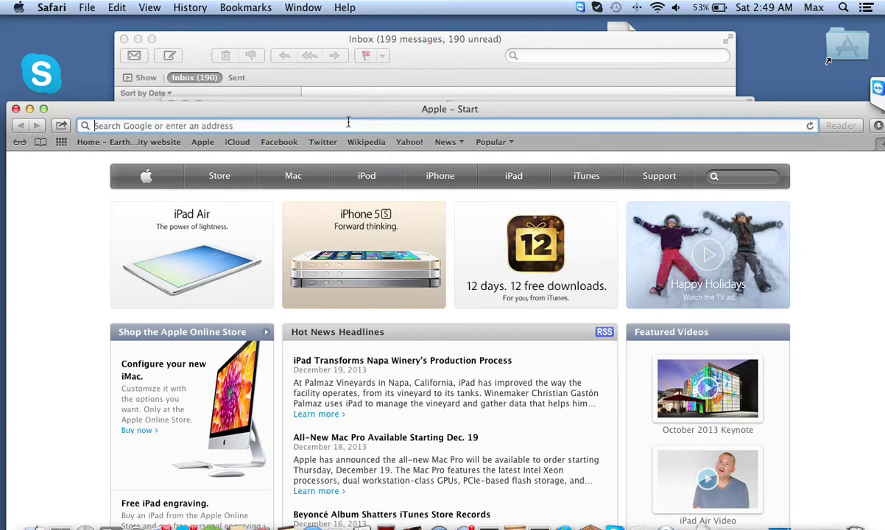
text(w)
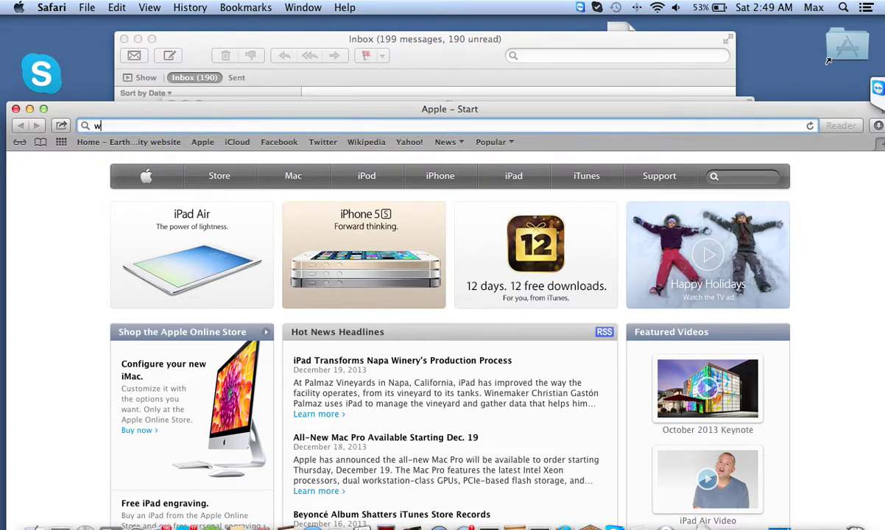
text(ww.googl)
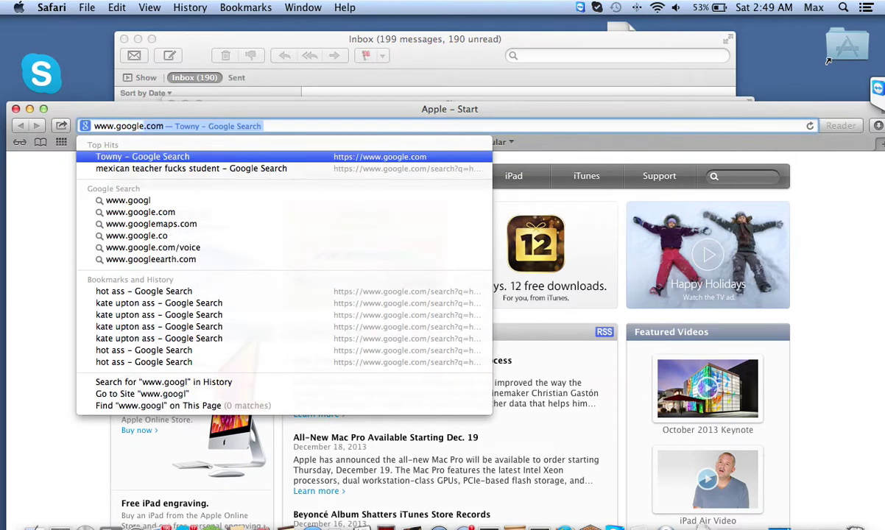
key(Return)
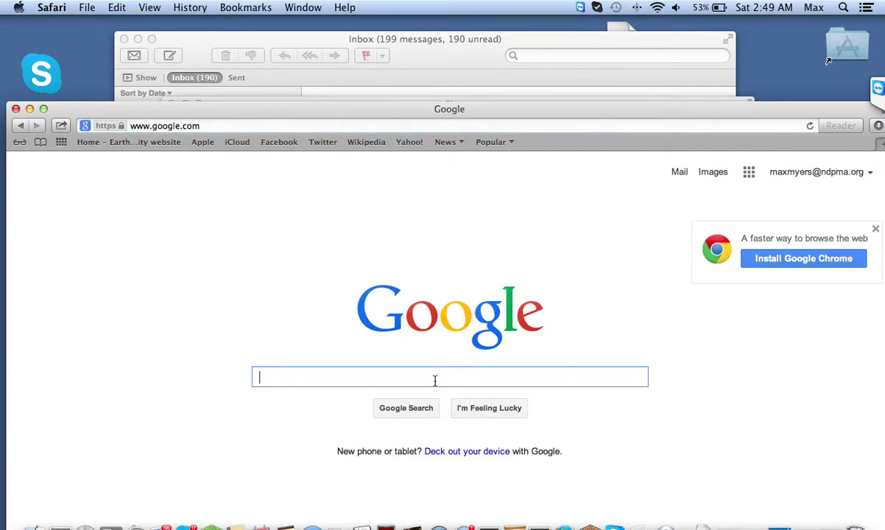
Step: Search Google for "idisguise" and open the iDisguise plugin page on Bukkit
text(i)
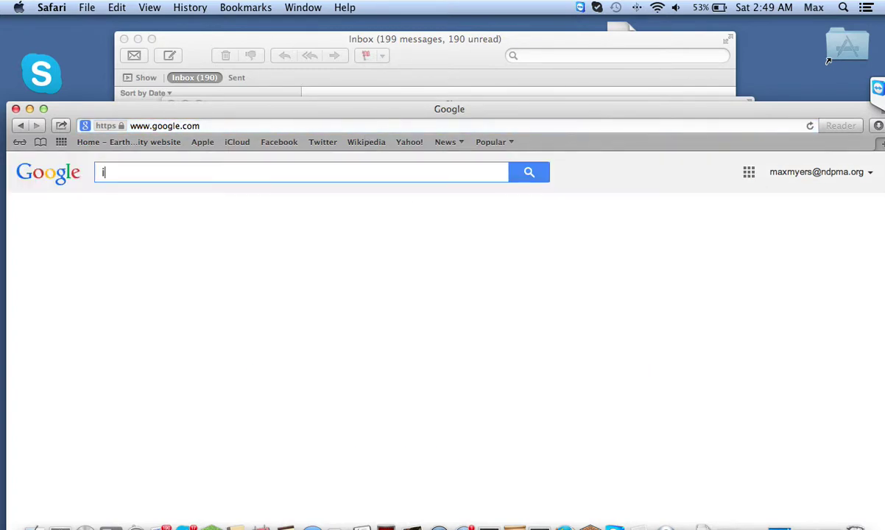
text(dis)
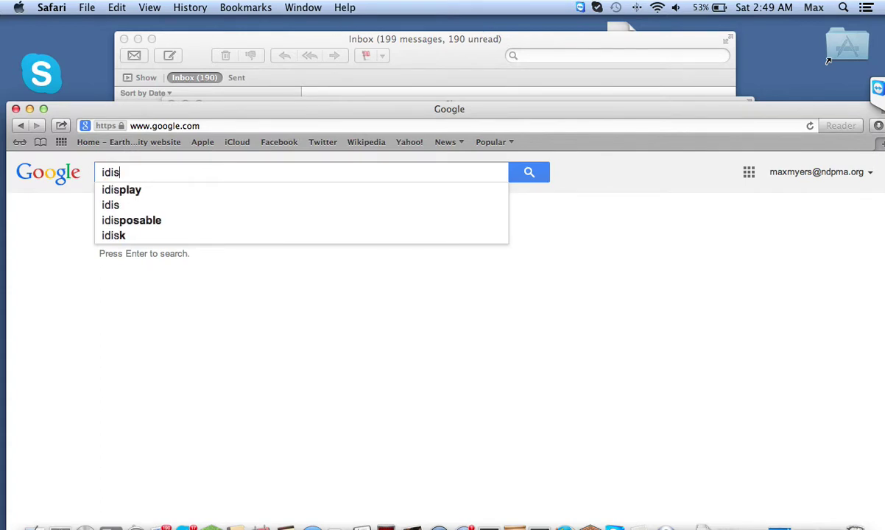
text(guise)
key(Return)
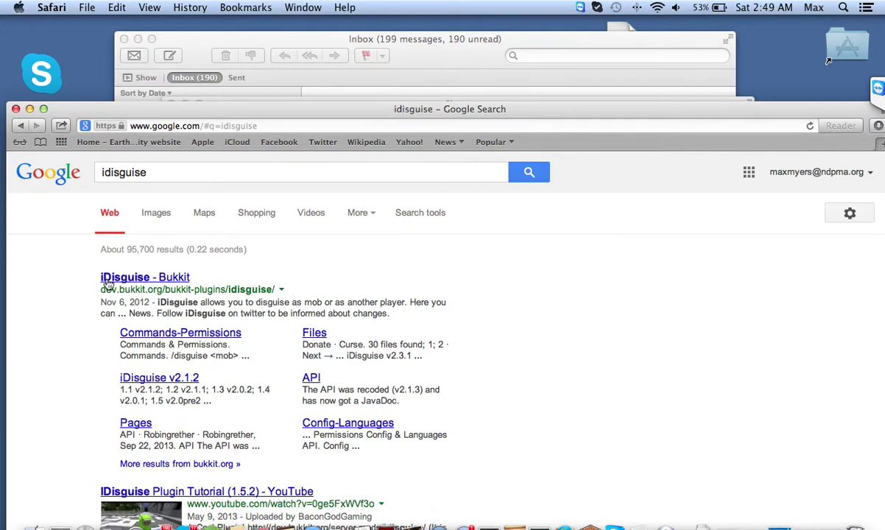
drag(111, 278, 217, 277)
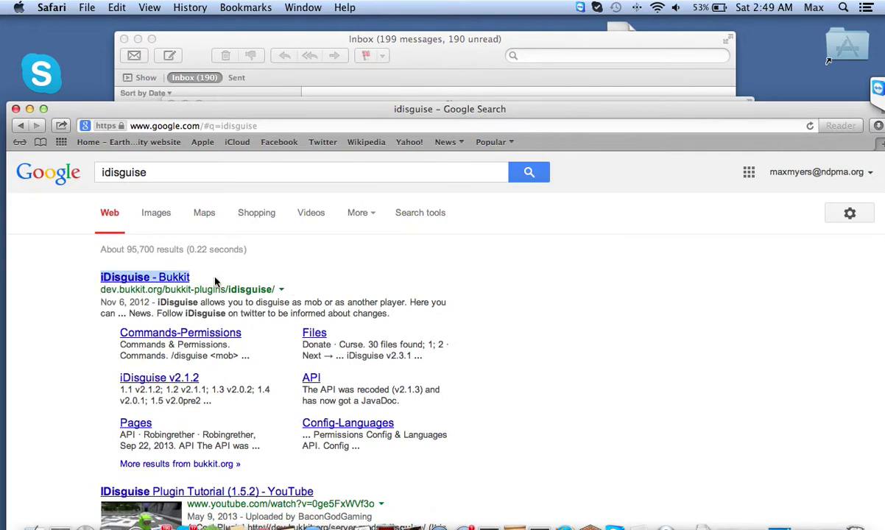
click(175, 278)
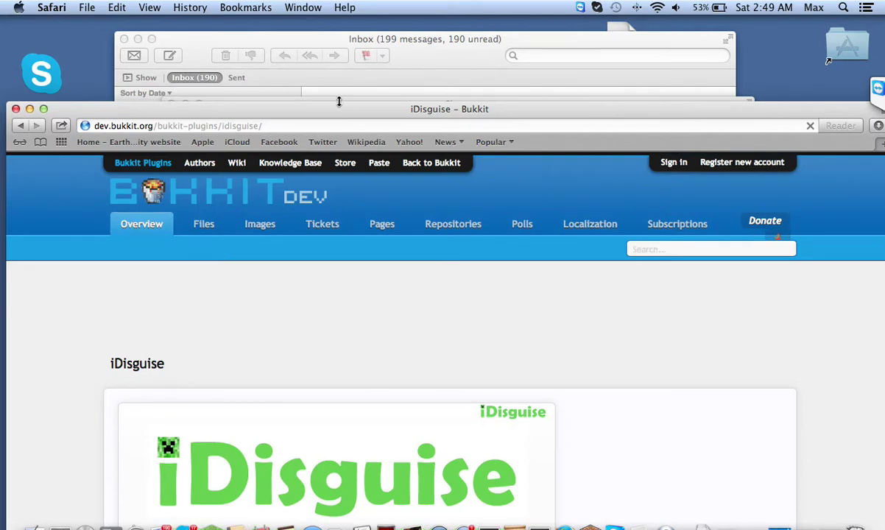
Step: Look over the iDisguise plugin page, then open the iDisguise v2.3.1 file page and download the plugin
drag(314, 107, 294, 43)
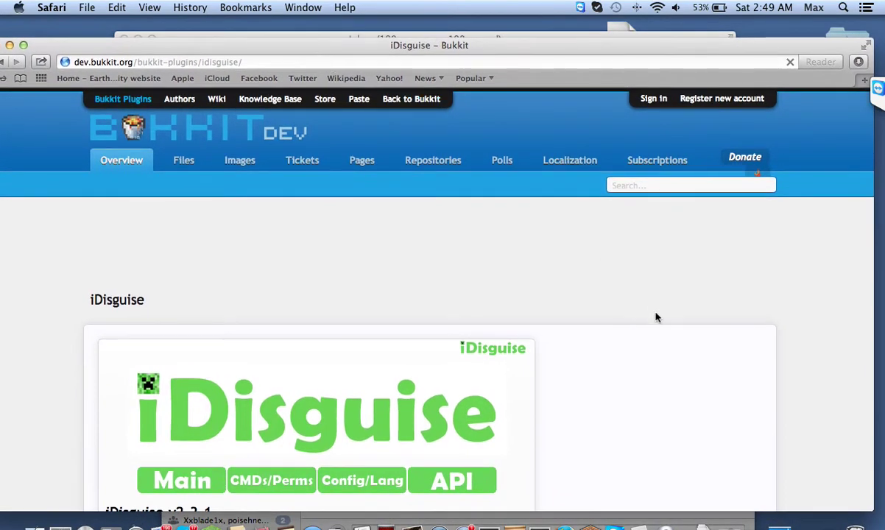
scroll(658, 317, down, 10)
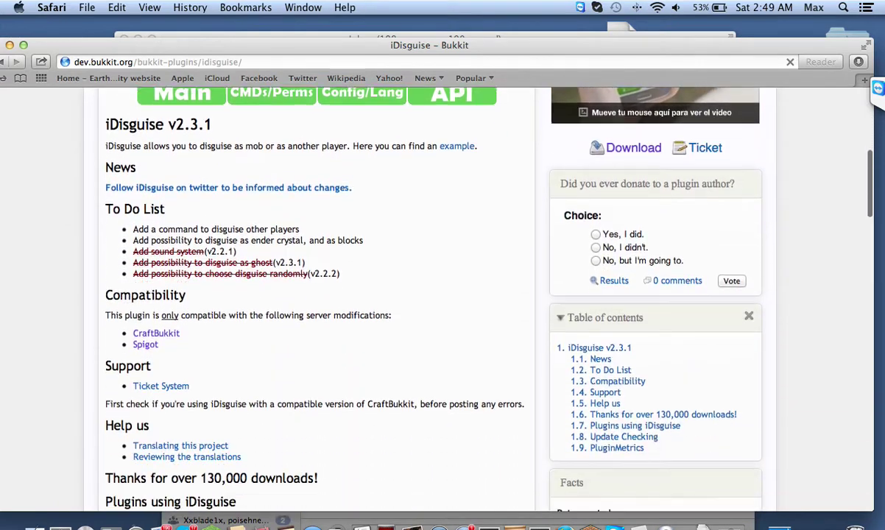
scroll(658, 318, down, 8)
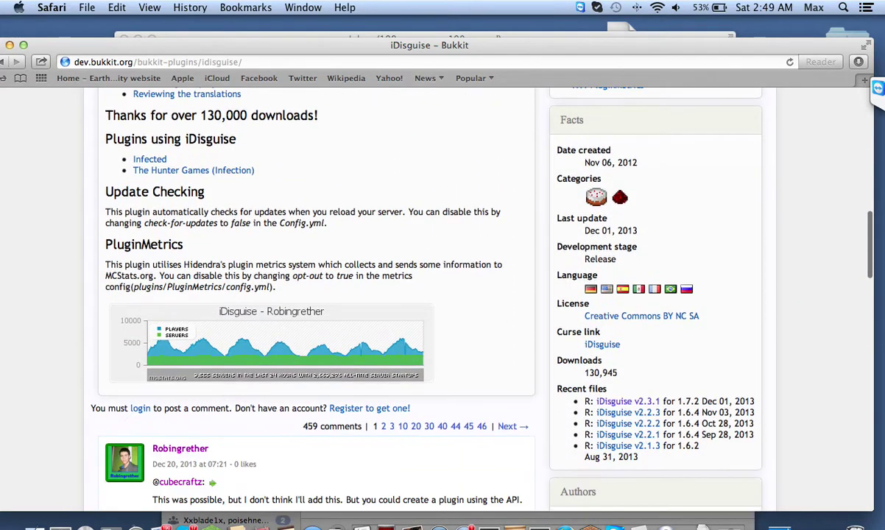
scroll(694, 301, down, 3)
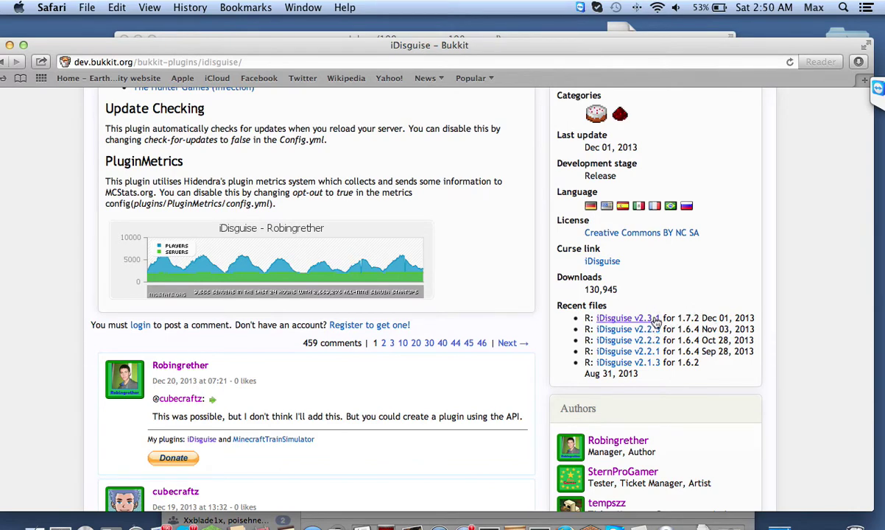
scroll(656, 322, up, 10)
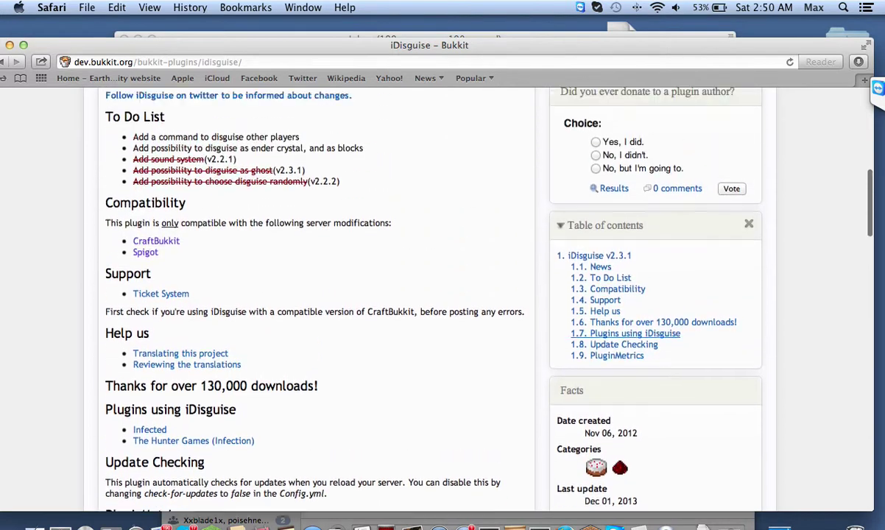
scroll(655, 322, up, 3)
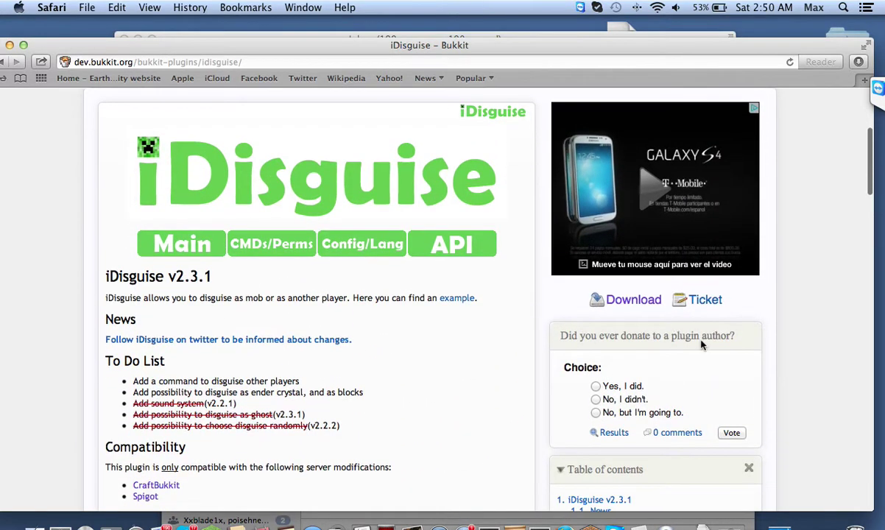
click(637, 308)
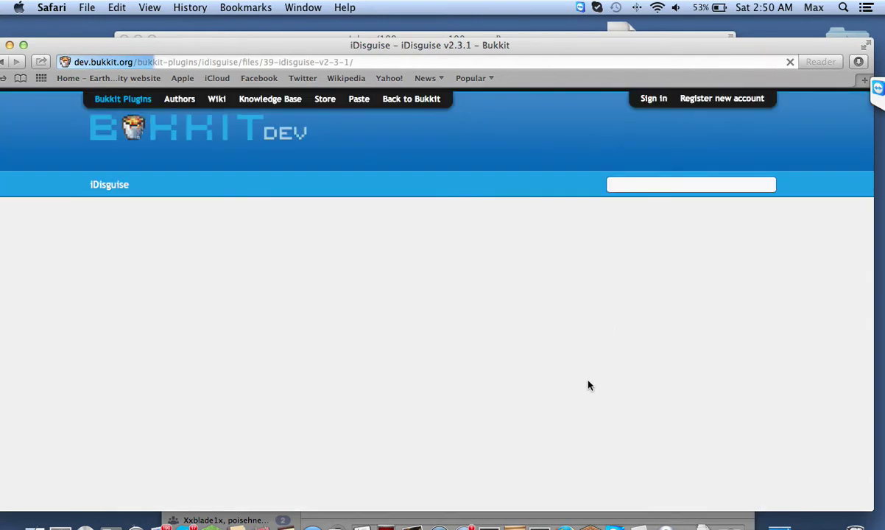
click(646, 317)
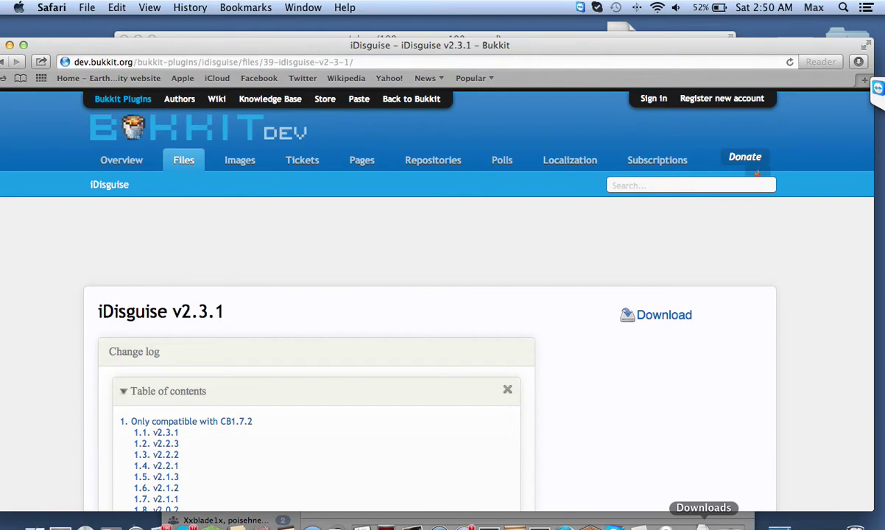
Step: Minimize the Safari, Mail and Skype windows to uncover the BukkitServer folder and the server console
drag(255, 44, 341, 214)
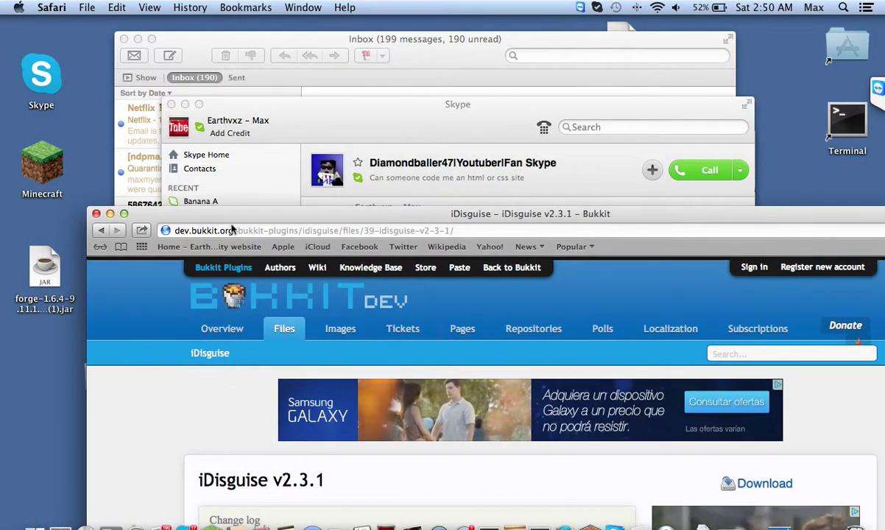
click(109, 213)
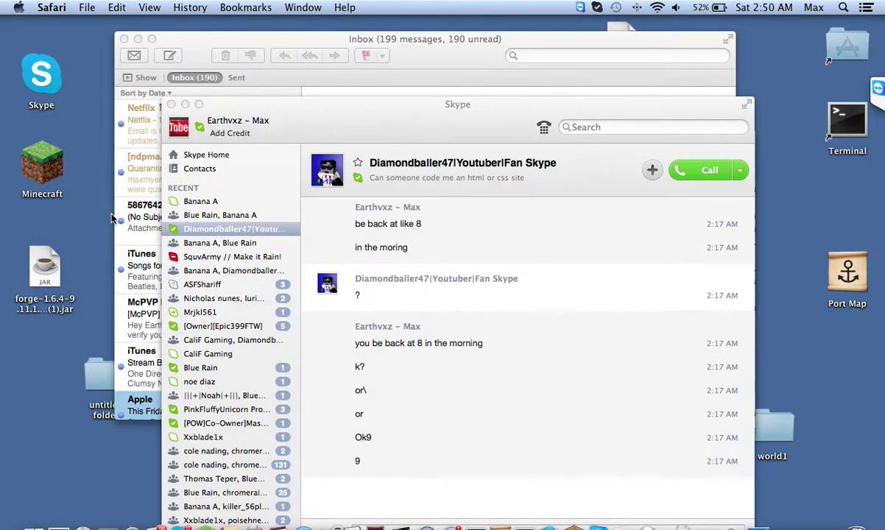
click(329, 79)
drag(357, 75, 335, 166)
click(295, 155)
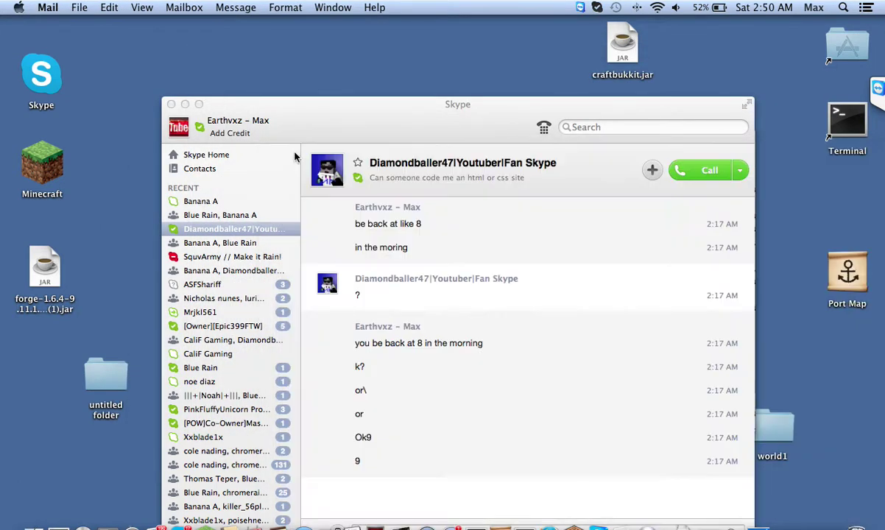
drag(280, 107, 383, 107)
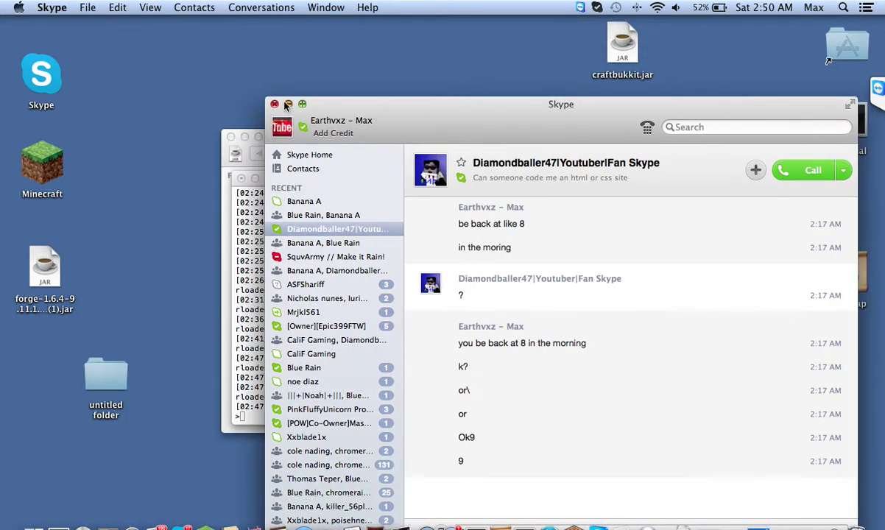
click(288, 105)
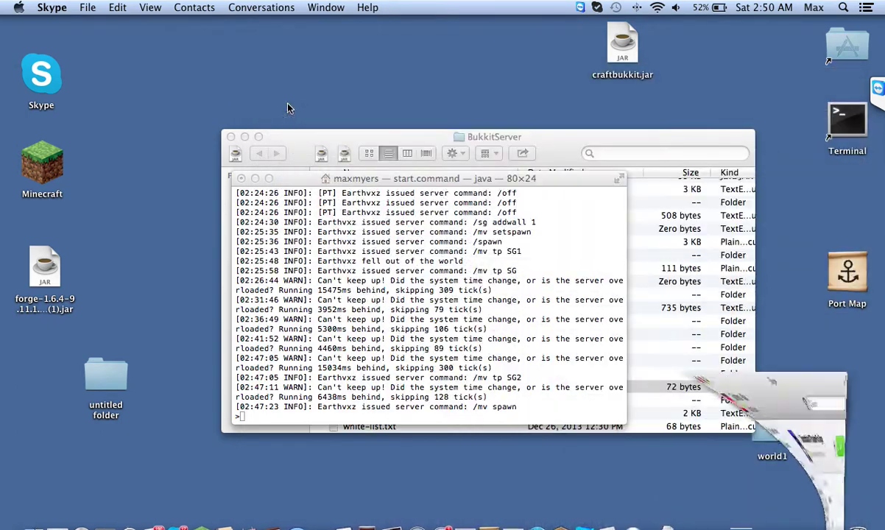
Step: Select the plugins folder in the BukkitServer folder, then bring the Terminal server console back to the front
drag(290, 184, 22, 184)
click(334, 147)
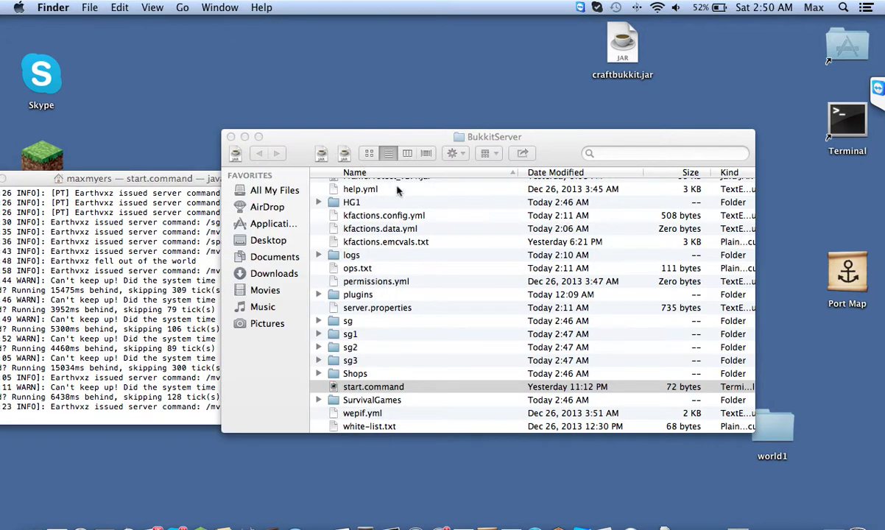
click(355, 295)
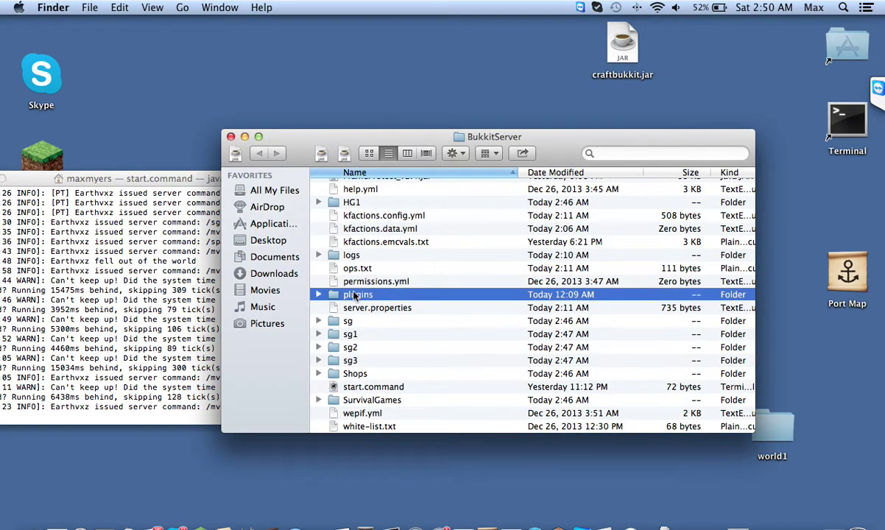
drag(182, 183, 404, 223)
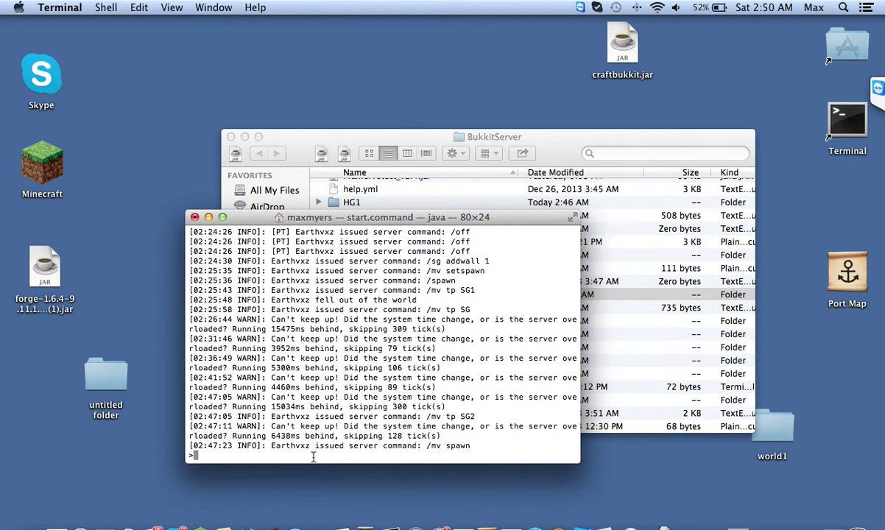
text(reload)
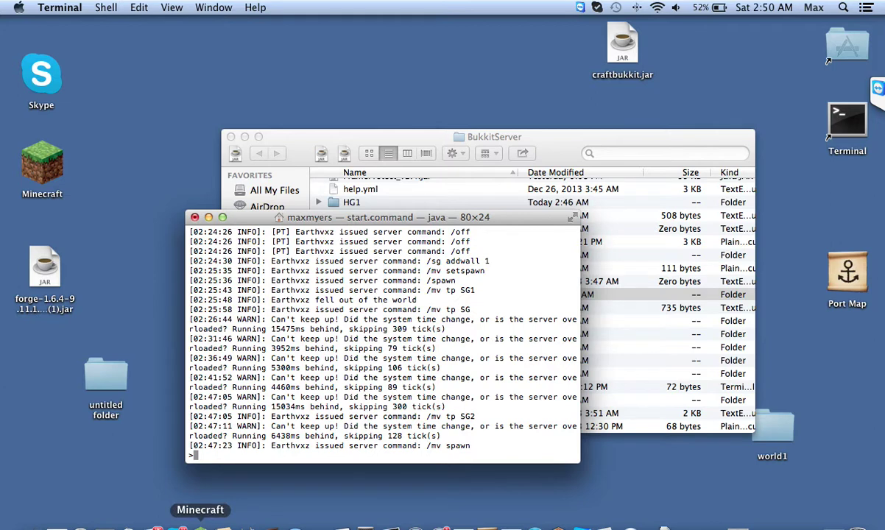
Step: Switch back to Minecraft, close the creative inventory and run the /pl command to list the server's plugins
click(201, 524)
click(537, 524)
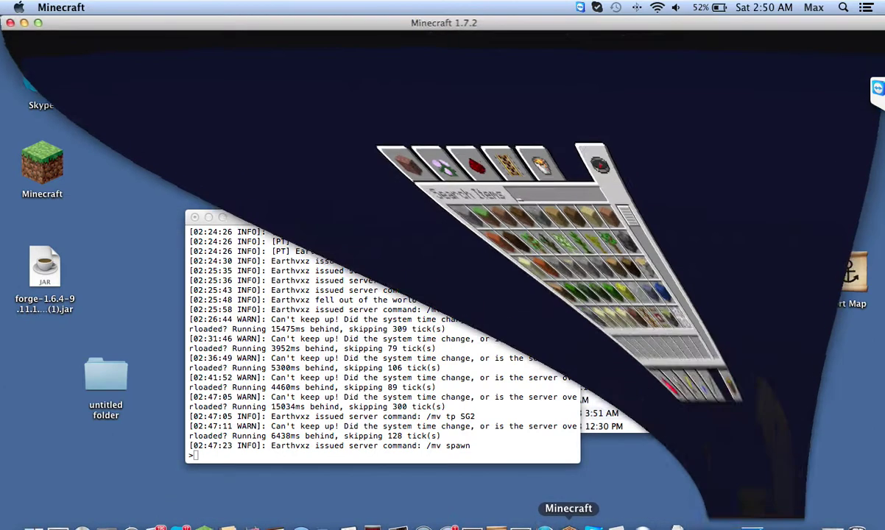
key(e)
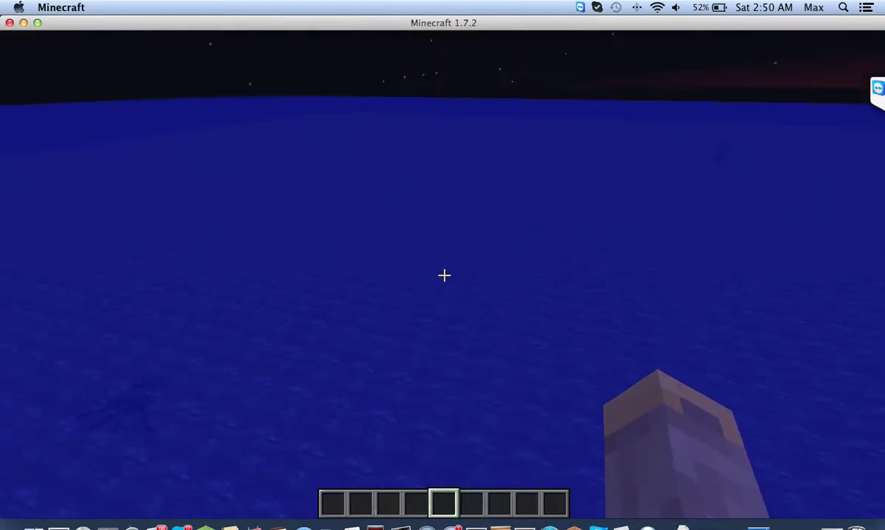
key(slash)
text(pl)
key(Return)
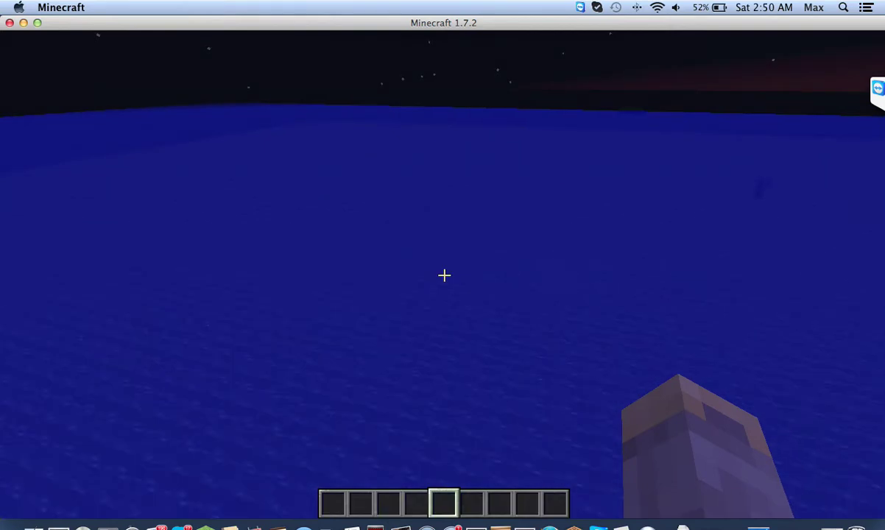
Step: Review the plugin list in the chat, then run /d to show the disguise command's usage and mob types
key(t)
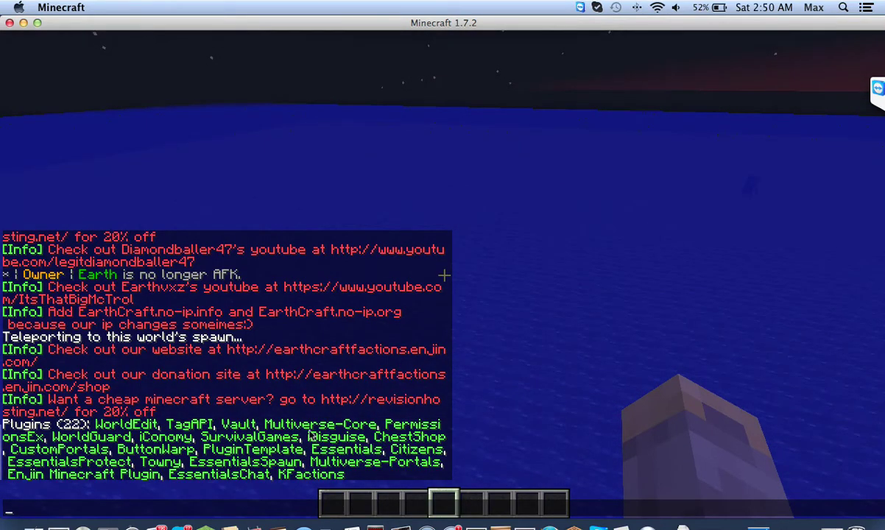
key(Escape)
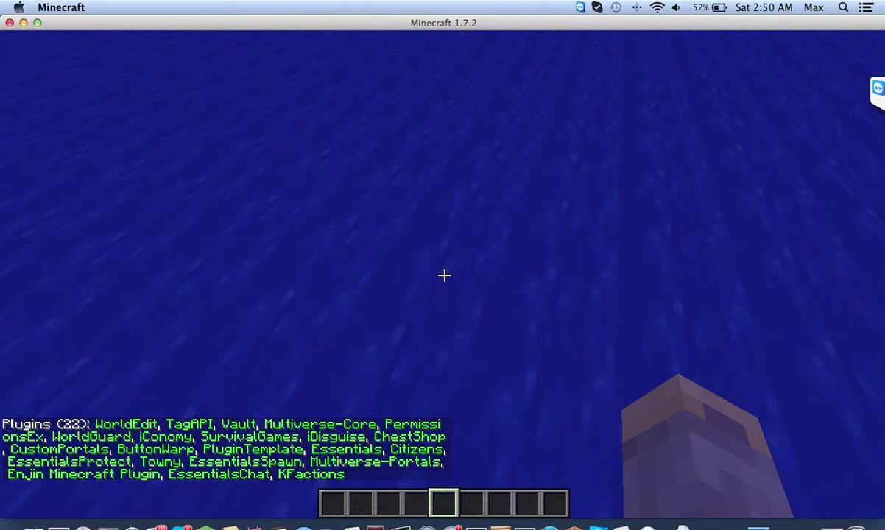
key(slash)
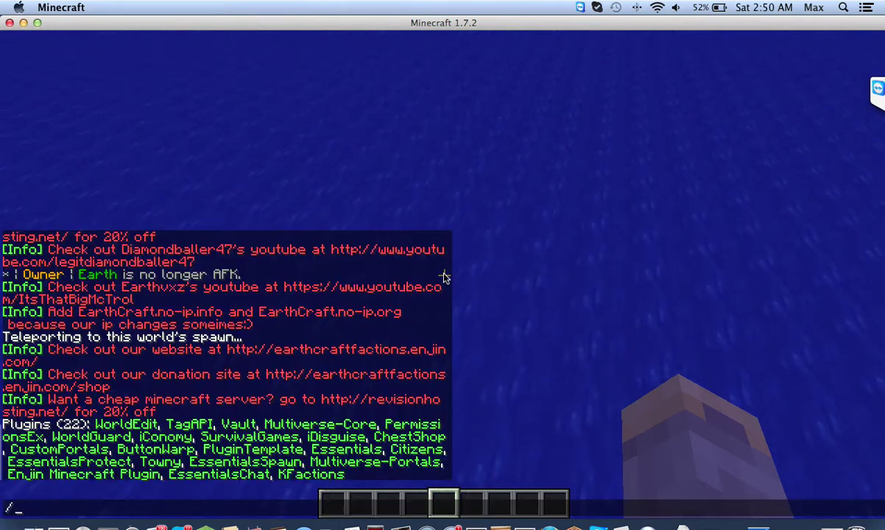
text(d)
key(Return)
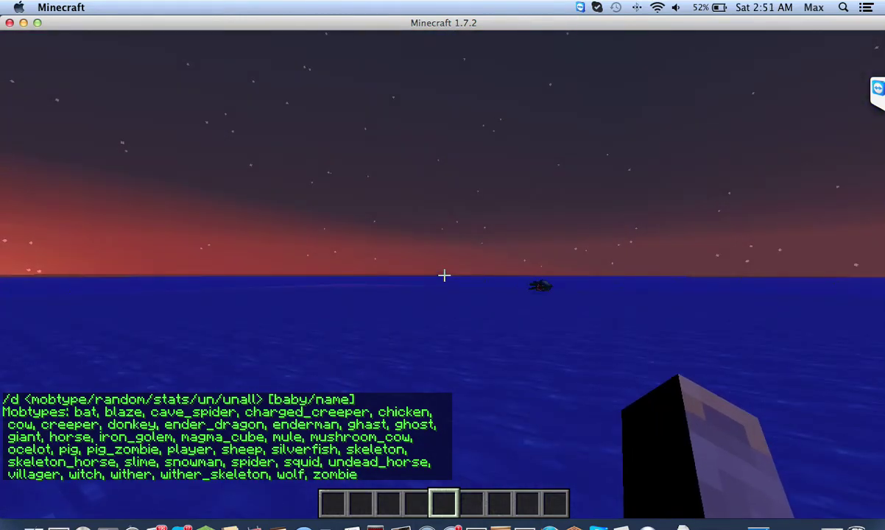
key(t)
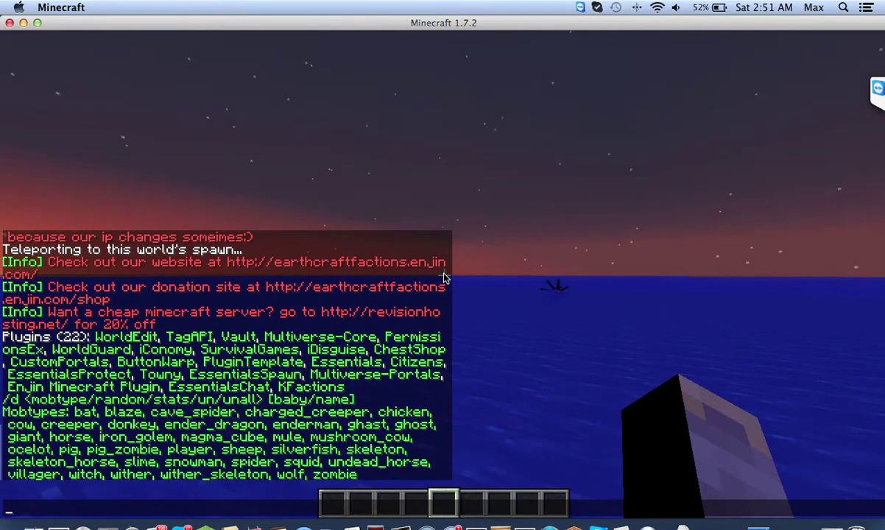
key(Escape)
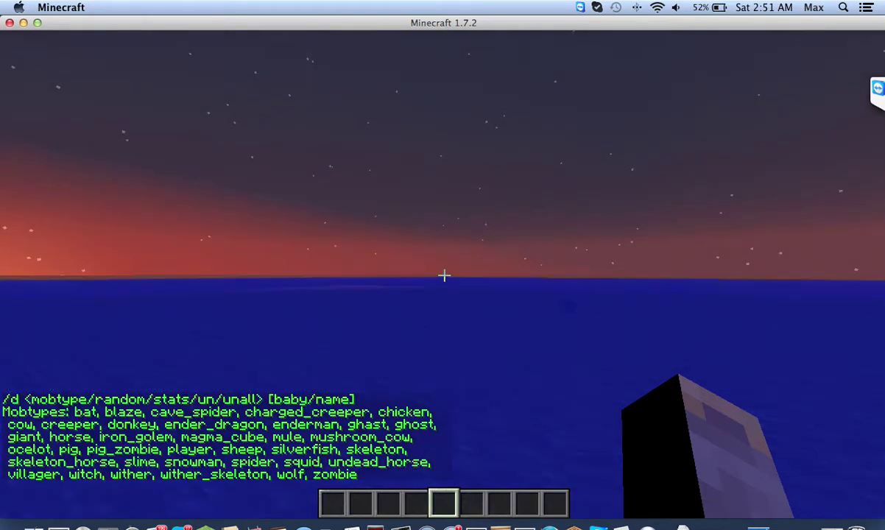
Step: Teleport to the server spawn with /spawn, then dismiss the TeamViewer sponsored session notice and return to the game
key(slash)
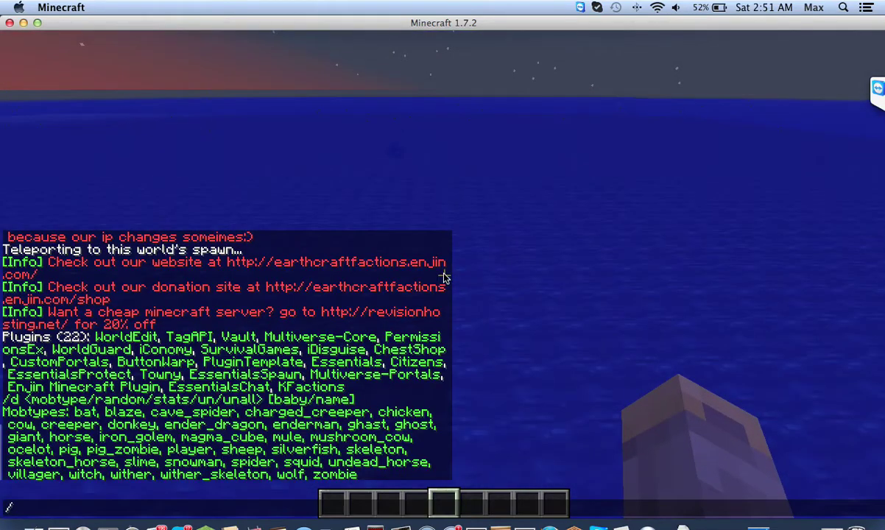
key(Return)
key(slash)
text(spawn)
key(Return)
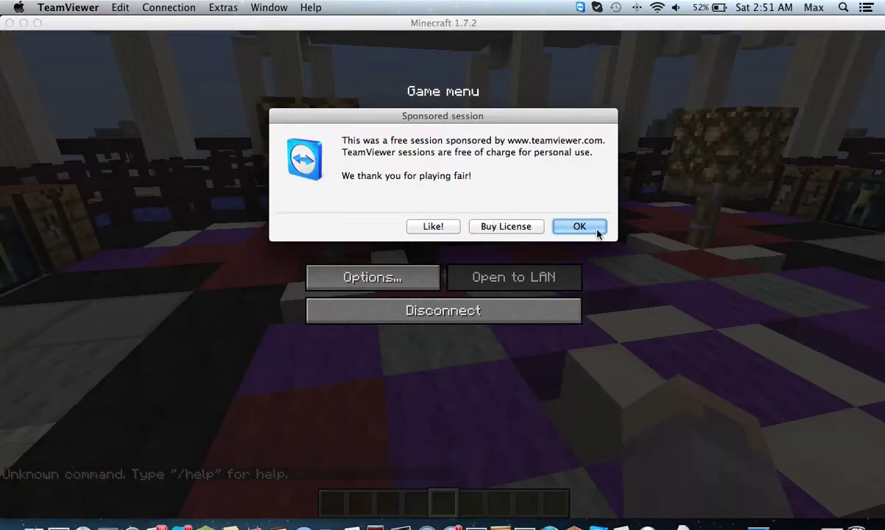
click(589, 228)
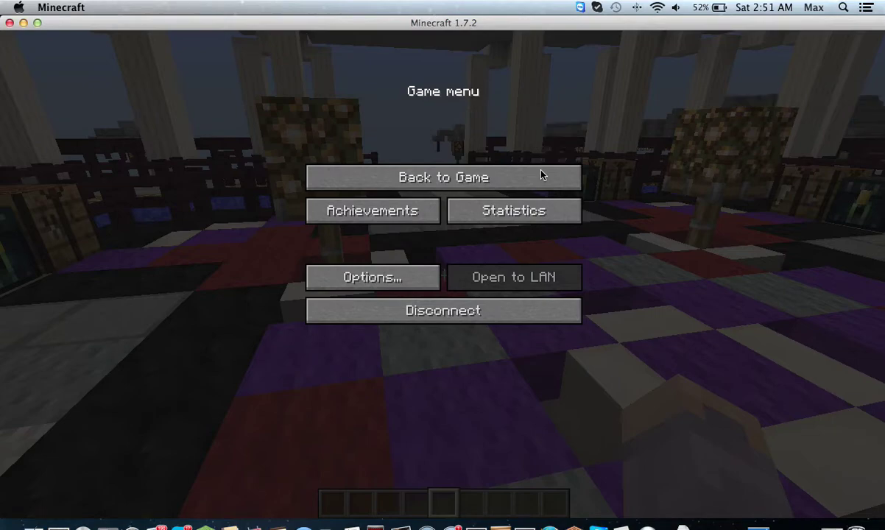
click(490, 180)
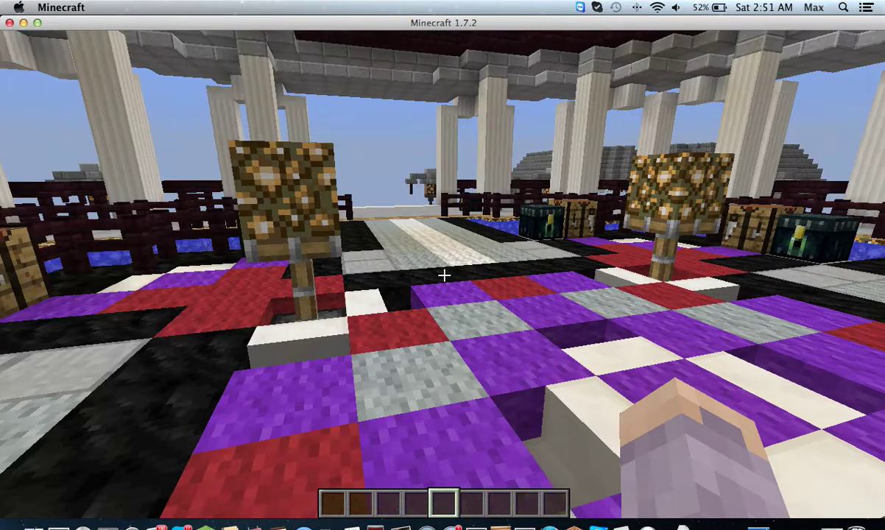
Step: Disguise as a player named Herobrine with /d player Herobrine, then move around the spawn area
text(/d)
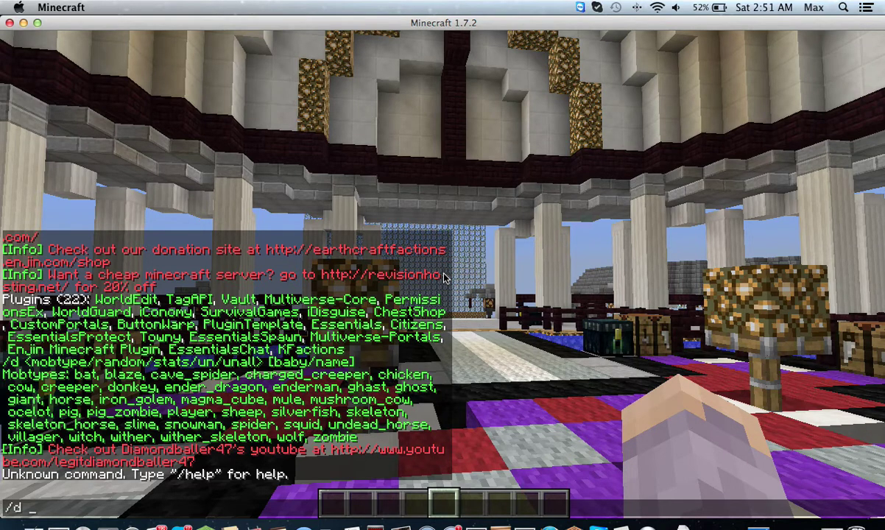
text( player)
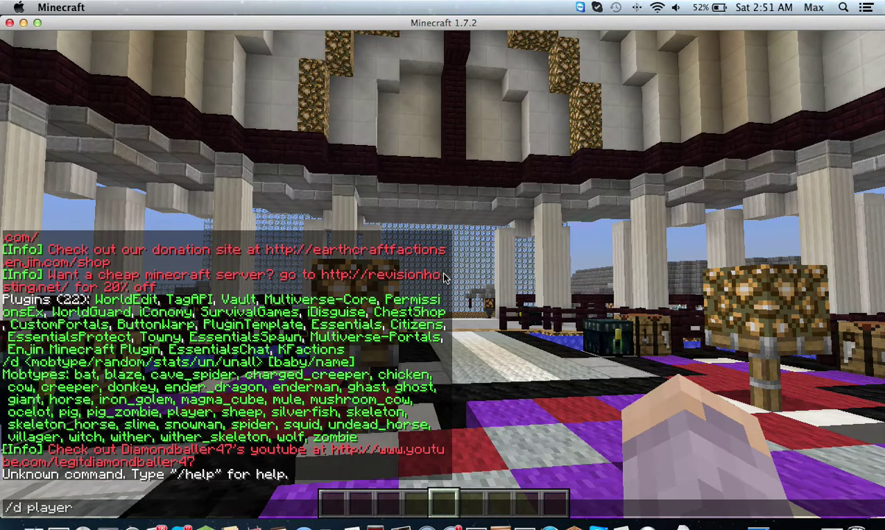
text( Herobri)
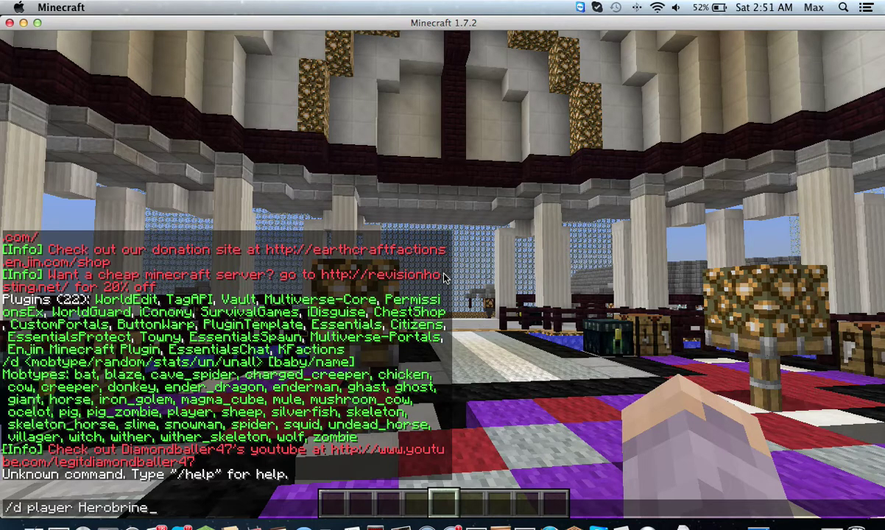
text(ne)
key(Return)
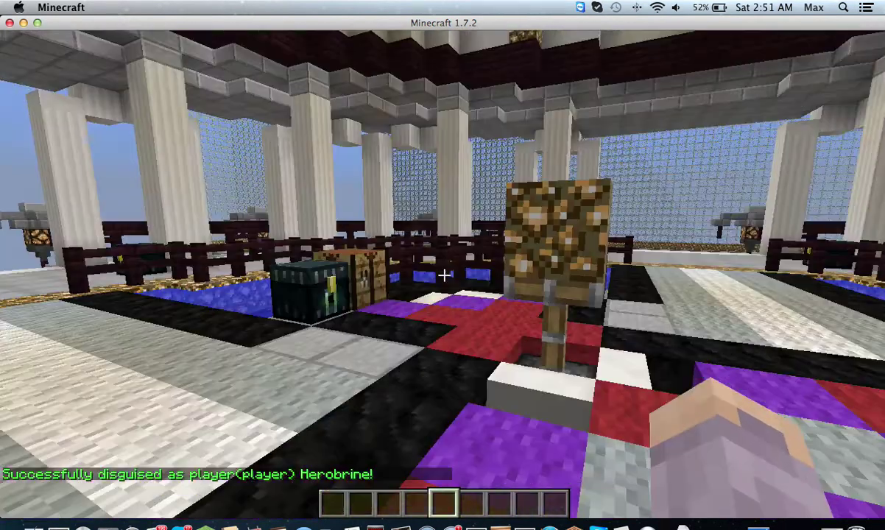
key(w)
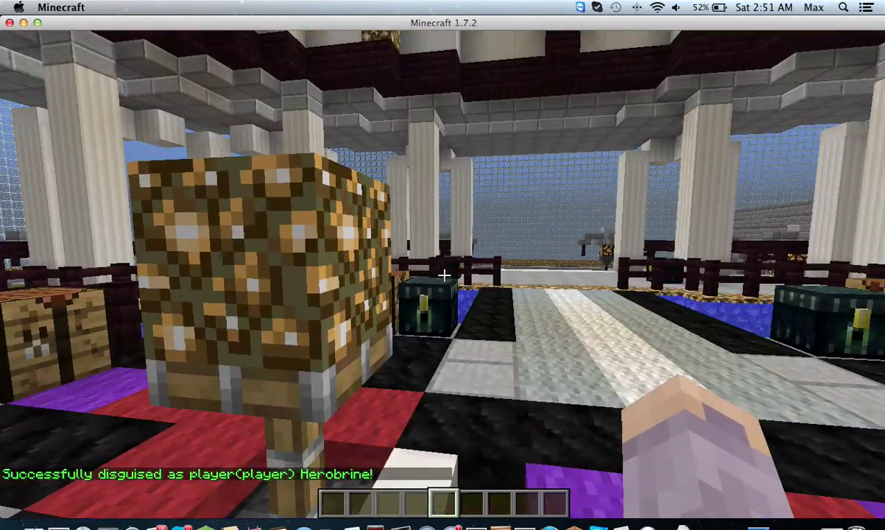
key(d)
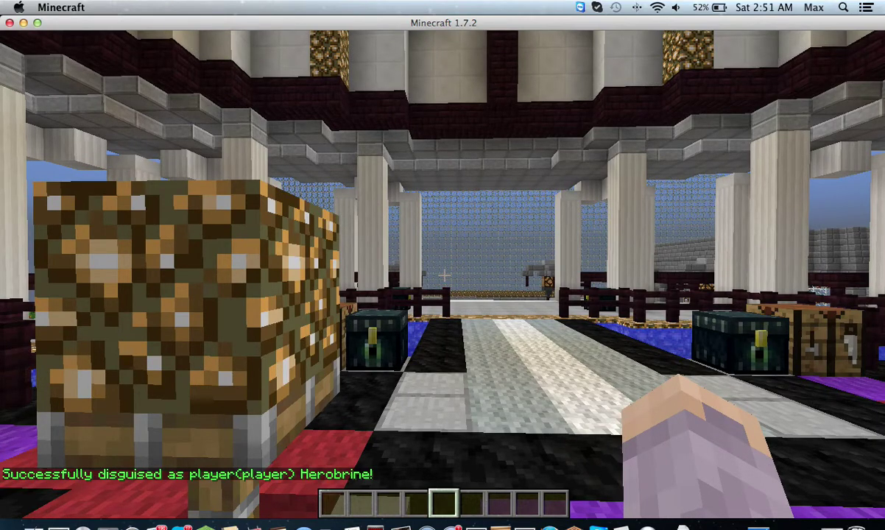
key(s)
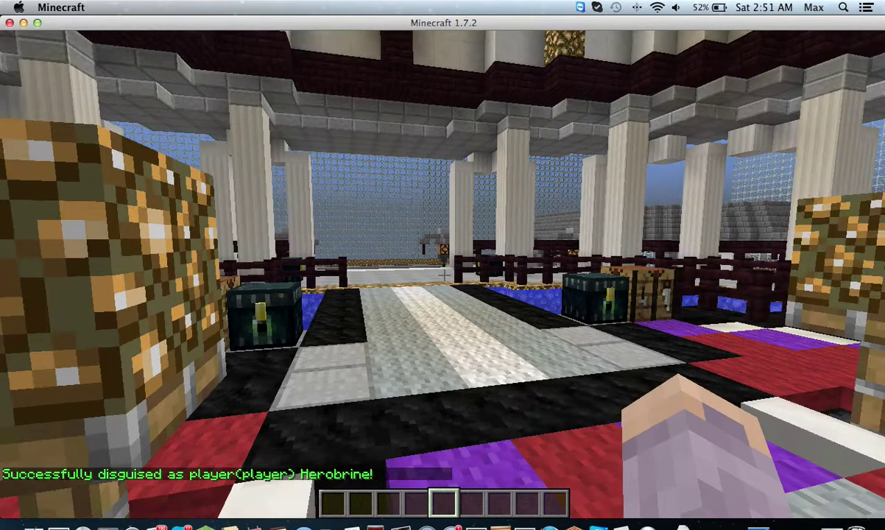
key(w)
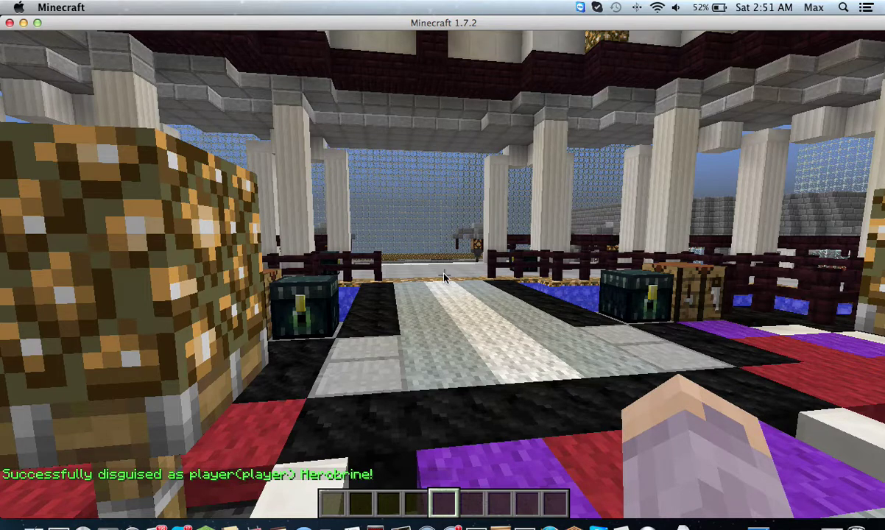
Step: Remove the Herobrine disguise with /d un and walk forward along the spawn path
key(slash)
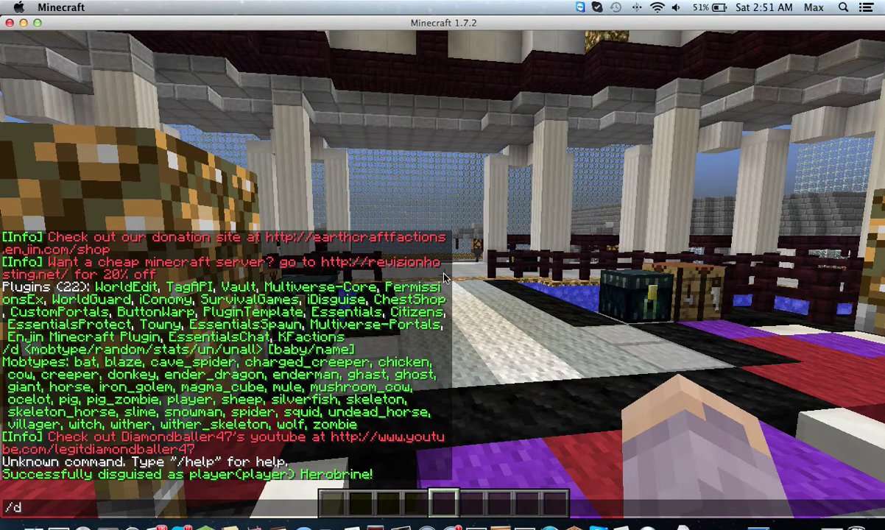
text(d un)
key(Return)
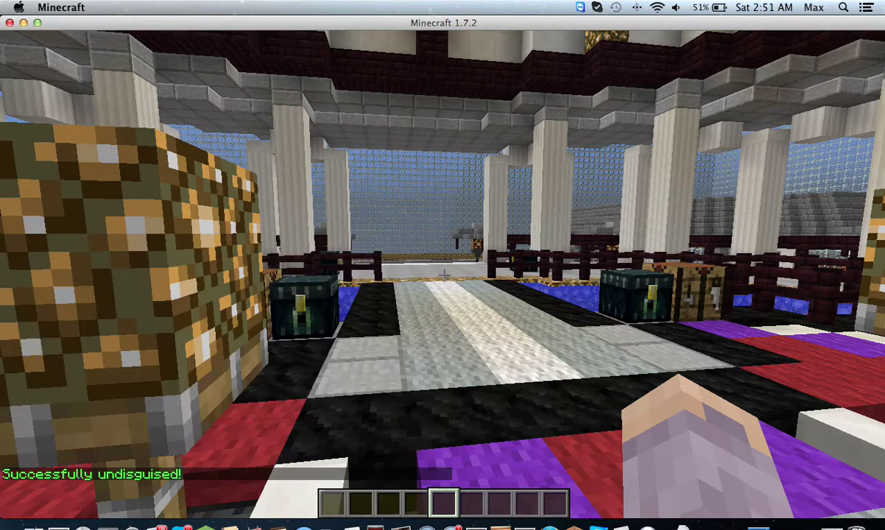
key(Tab)
key(w)
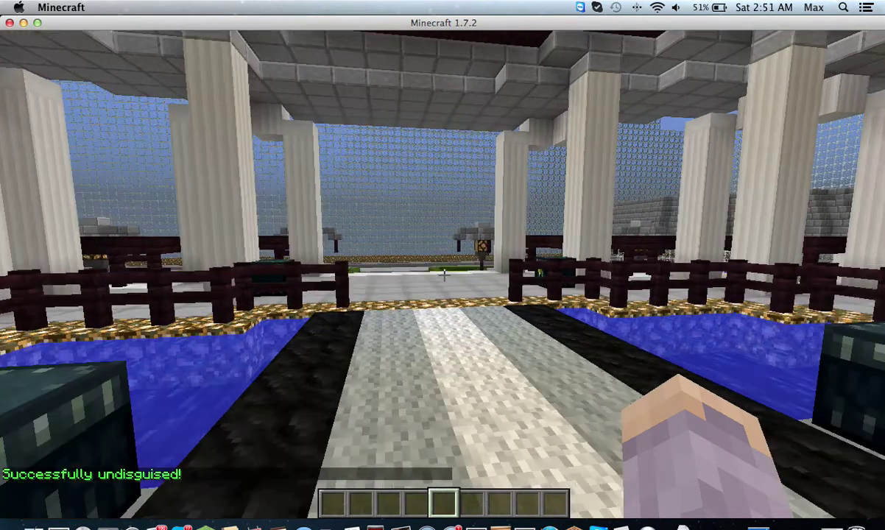
Step: Disguise as a horse with /d Horse, check the online player list while moving around, and pause the game
text(/d)
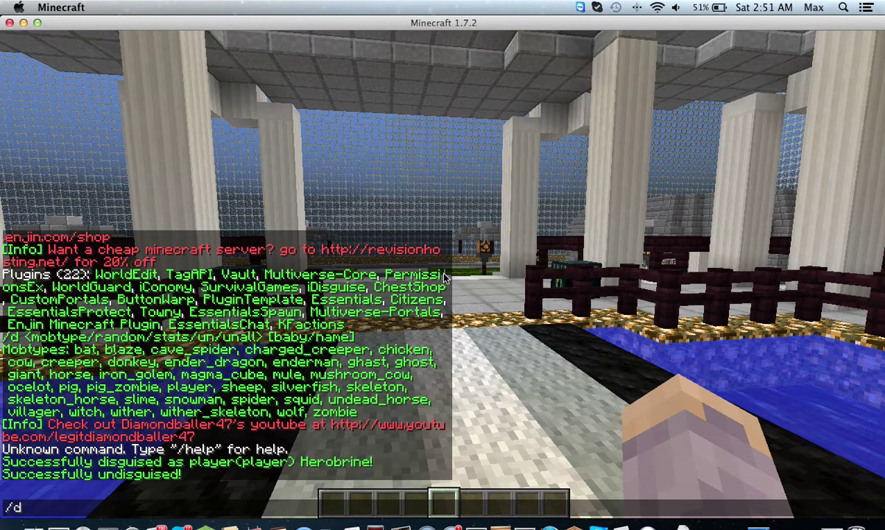
text( Ho)
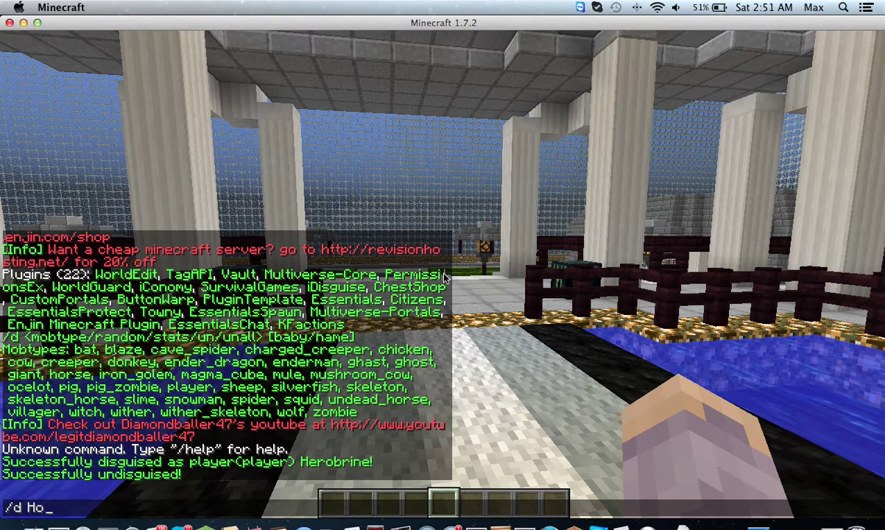
text(rse)
key(Return)
key(Tab)
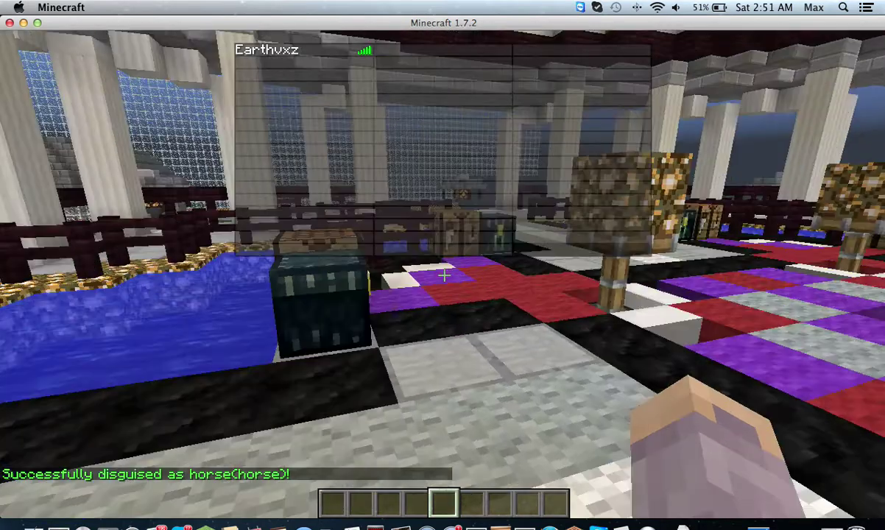
key(w)
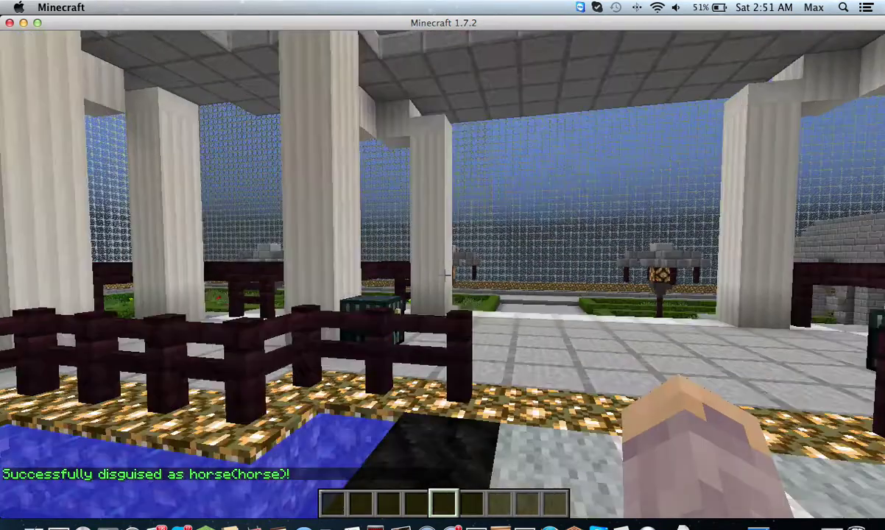
key(Escape)
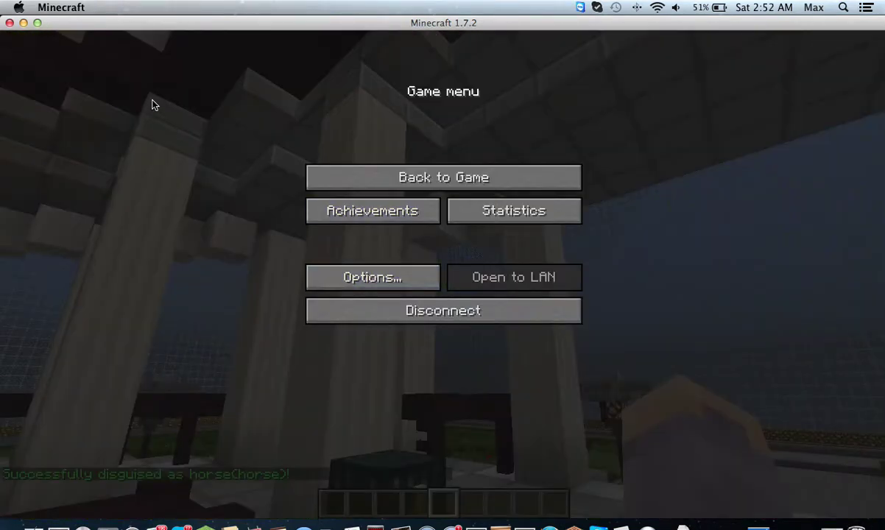